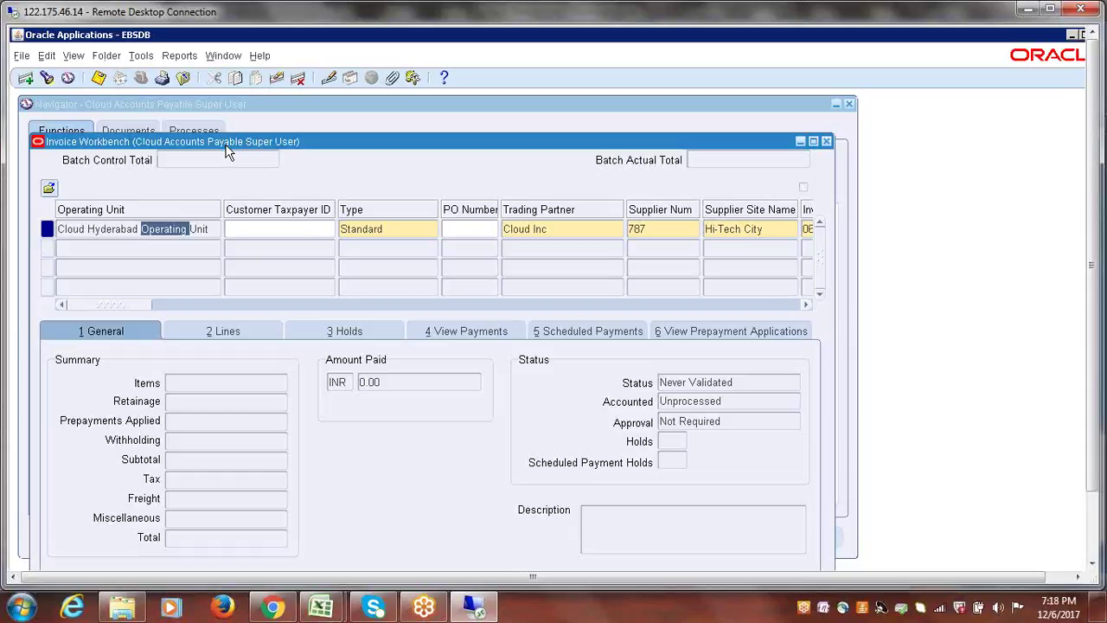
Examine the invoice header's operating unit and the list of available invoice types, leaving the type as is
{"action": "left_click", "coordinate": [120, 230]}
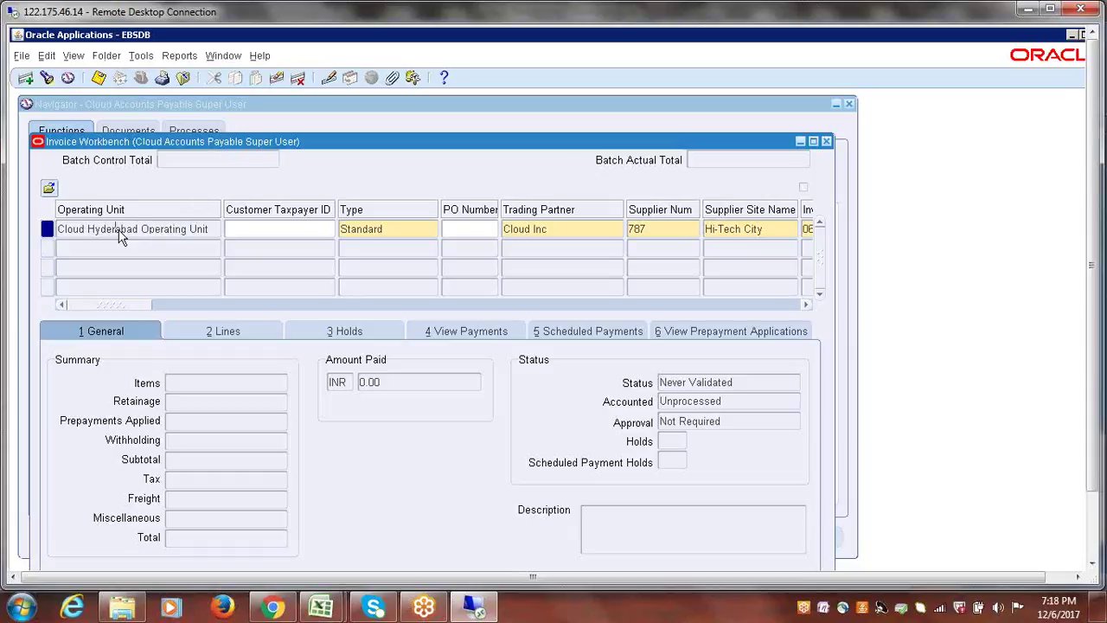
{"action": "triple_click", "coordinate": [120, 229]}
{"action": "triple_click", "coordinate": [120, 229]}
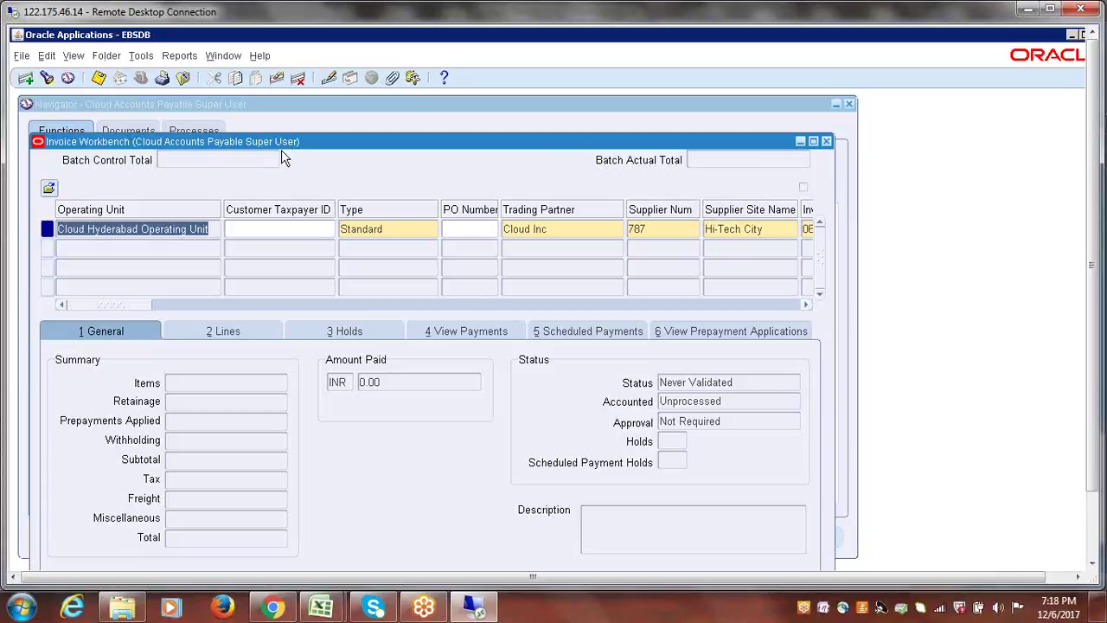
{"action": "left_click_drag", "start_coordinate": [281, 150], "coordinate": [324, 111]}
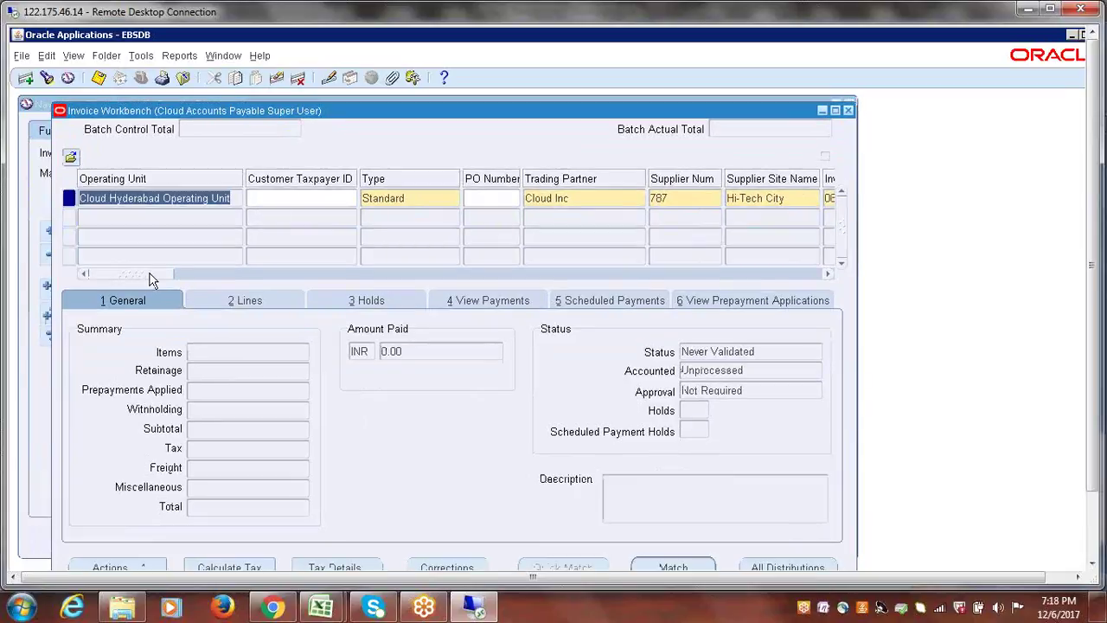
{"action": "left_click_drag", "start_coordinate": [142, 278], "coordinate": [136, 277]}
{"action": "left_click_drag", "start_coordinate": [143, 280], "coordinate": [158, 282]}
{"action": "double_click", "coordinate": [254, 198]}
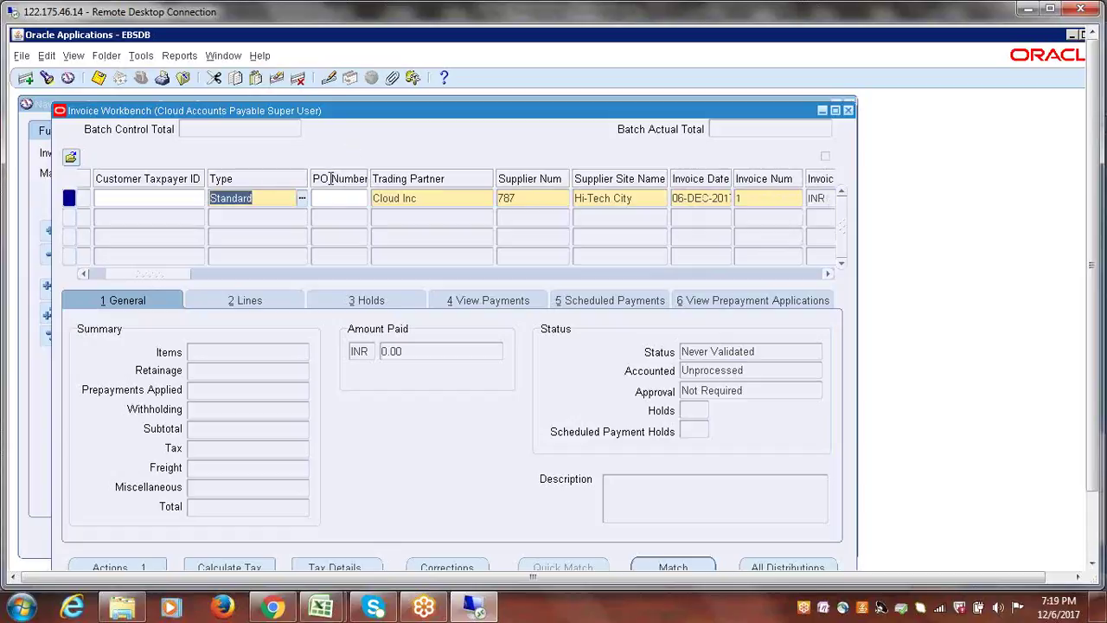
{"action": "left_click", "coordinate": [301, 198]}
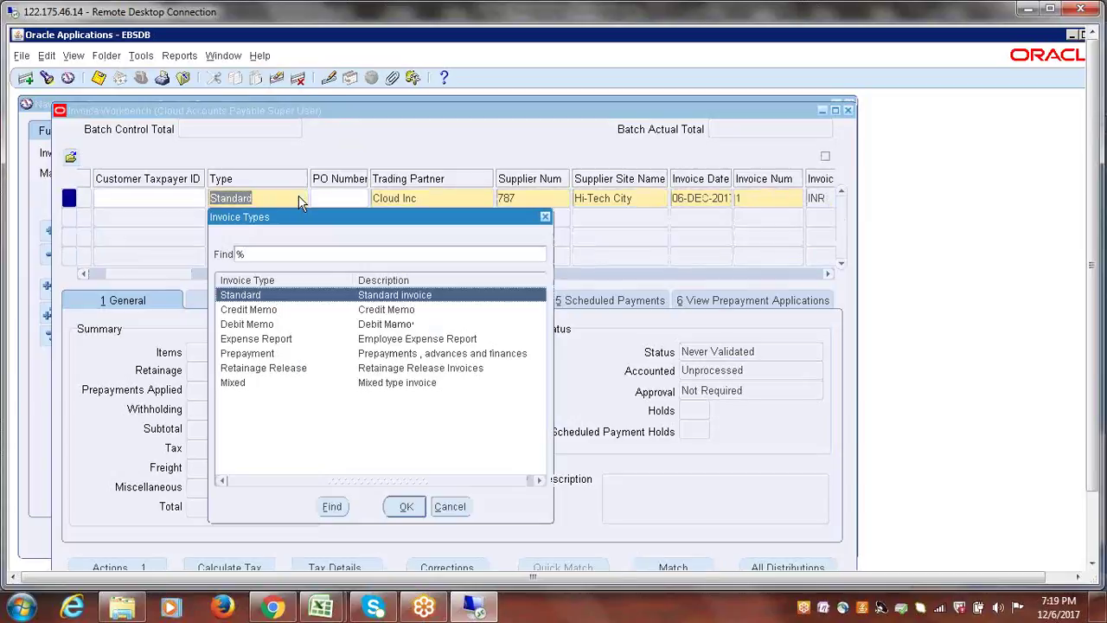
{"action": "left_click", "coordinate": [450, 507]}
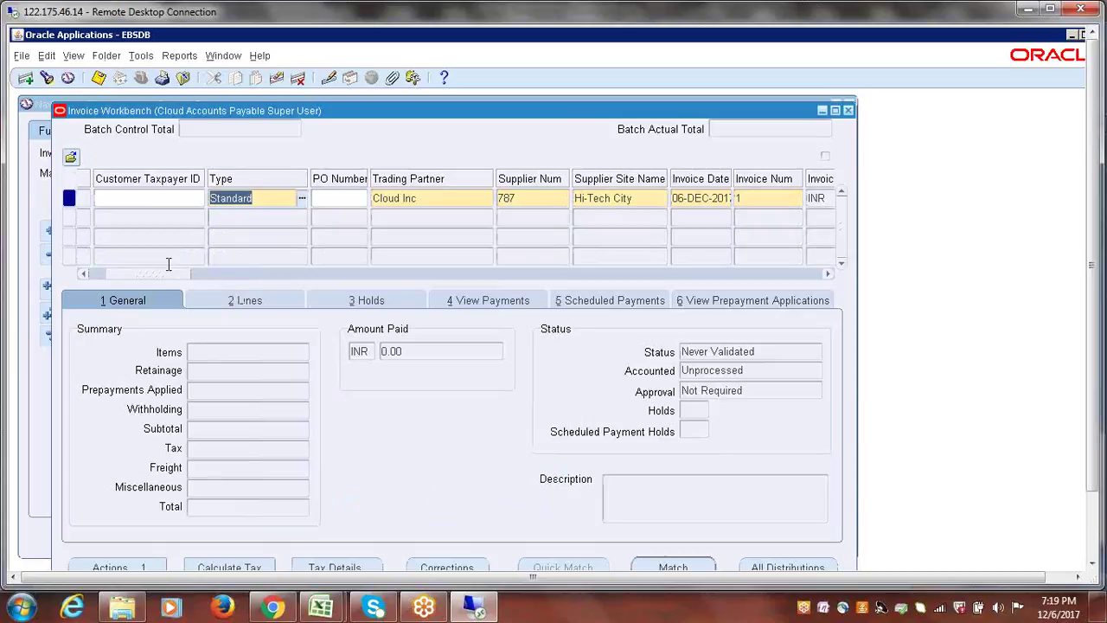
Review the remaining invoice header fields, from trading partner and invoice amount through distribution set to payment terms and method
{"action": "left_click_drag", "start_coordinate": [165, 279], "coordinate": [198, 257]}
{"action": "left_click", "coordinate": [279, 201]}
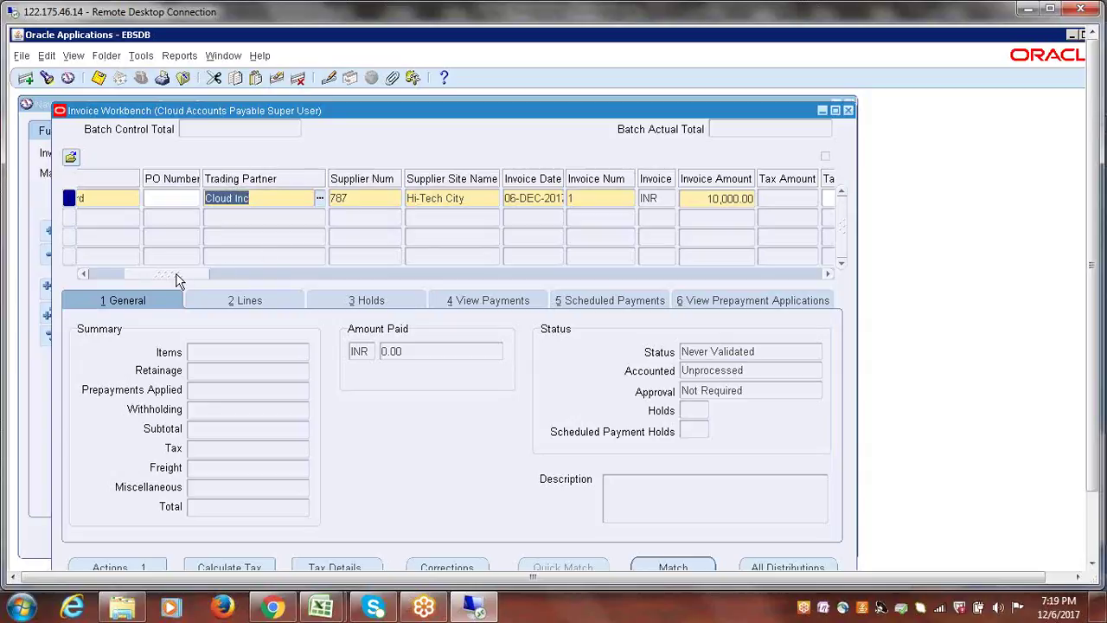
{"action": "left_click_drag", "start_coordinate": [170, 281], "coordinate": [186, 276]}
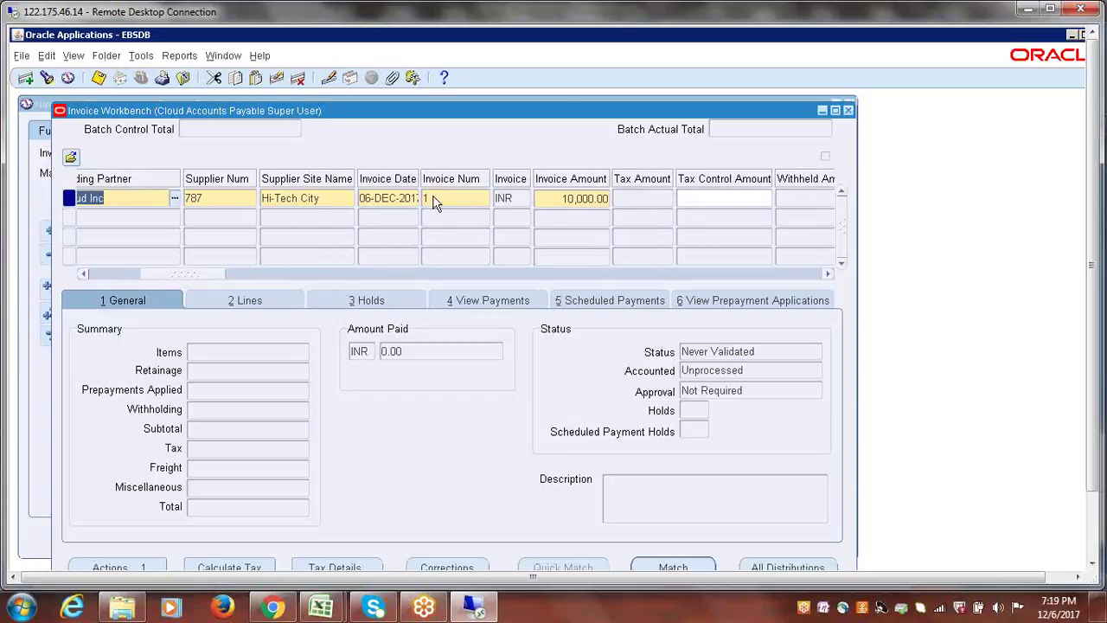
{"action": "left_click_drag", "start_coordinate": [179, 275], "coordinate": [307, 275]}
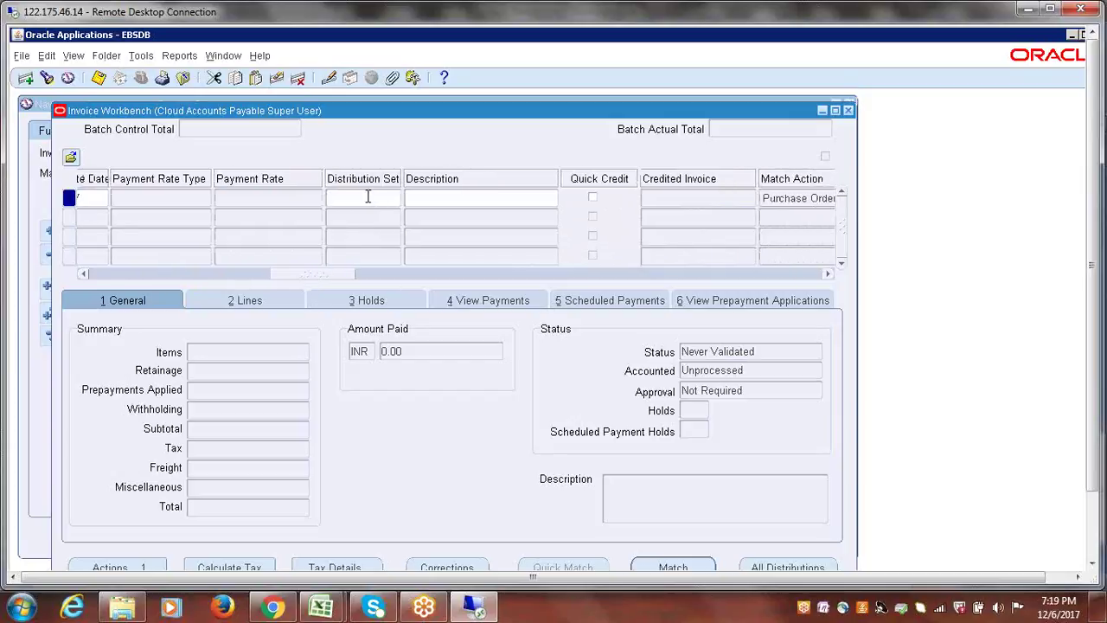
{"action": "left_click_drag", "start_coordinate": [306, 280], "coordinate": [462, 279]}
{"action": "left_click", "coordinate": [484, 198]}
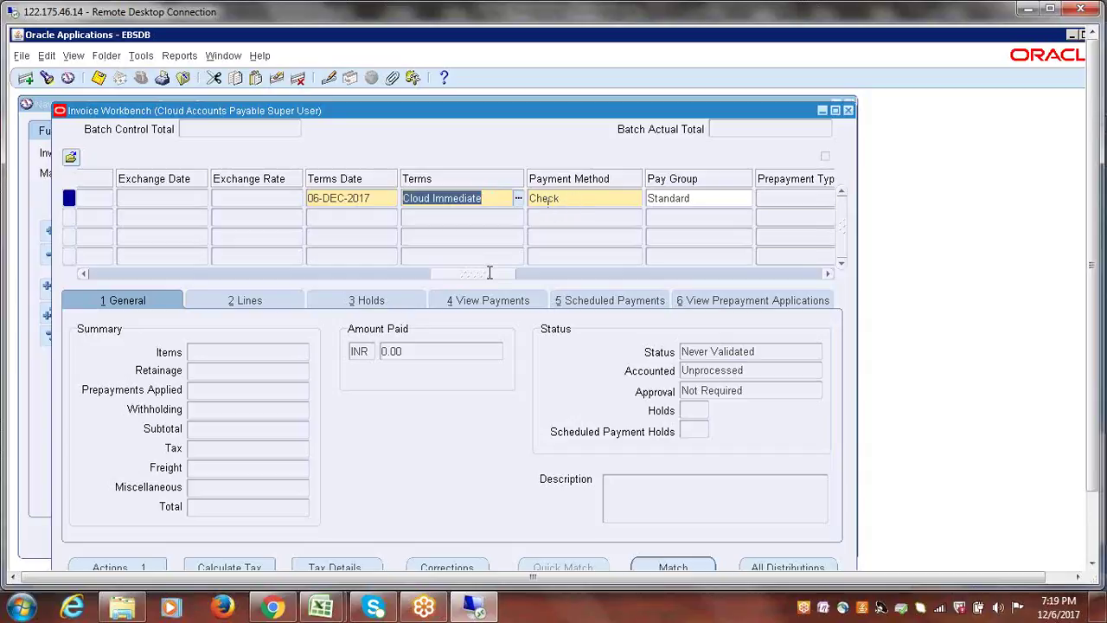
{"action": "left_click_drag", "start_coordinate": [459, 275], "coordinate": [104, 297]}
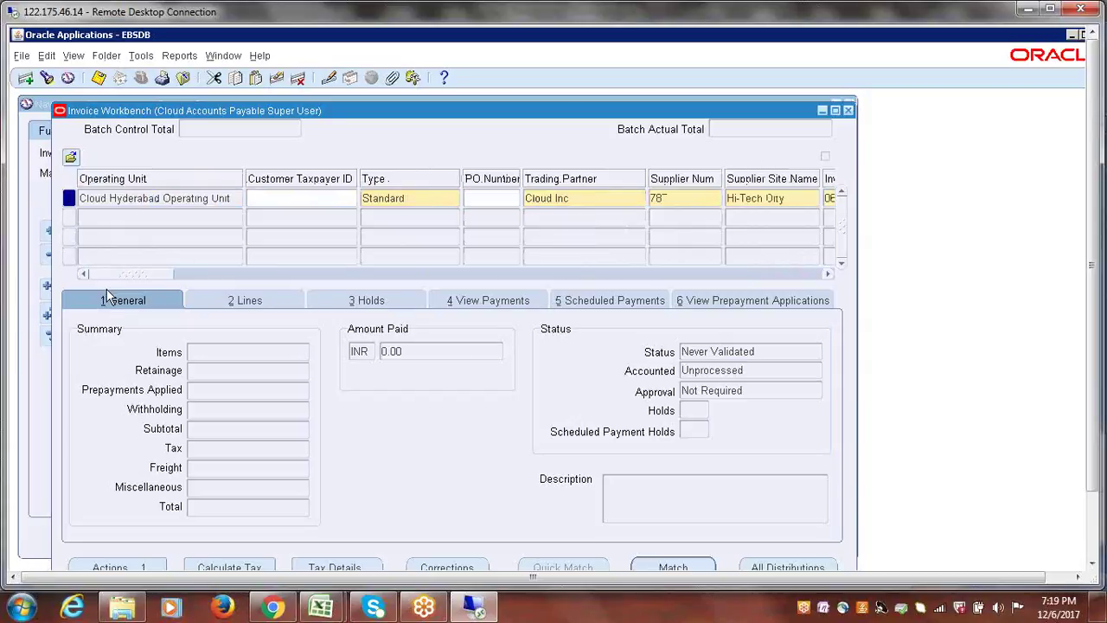
Enter an amount of 10000 on the first Item line of the invoice
{"action": "left_click", "coordinate": [244, 300]}
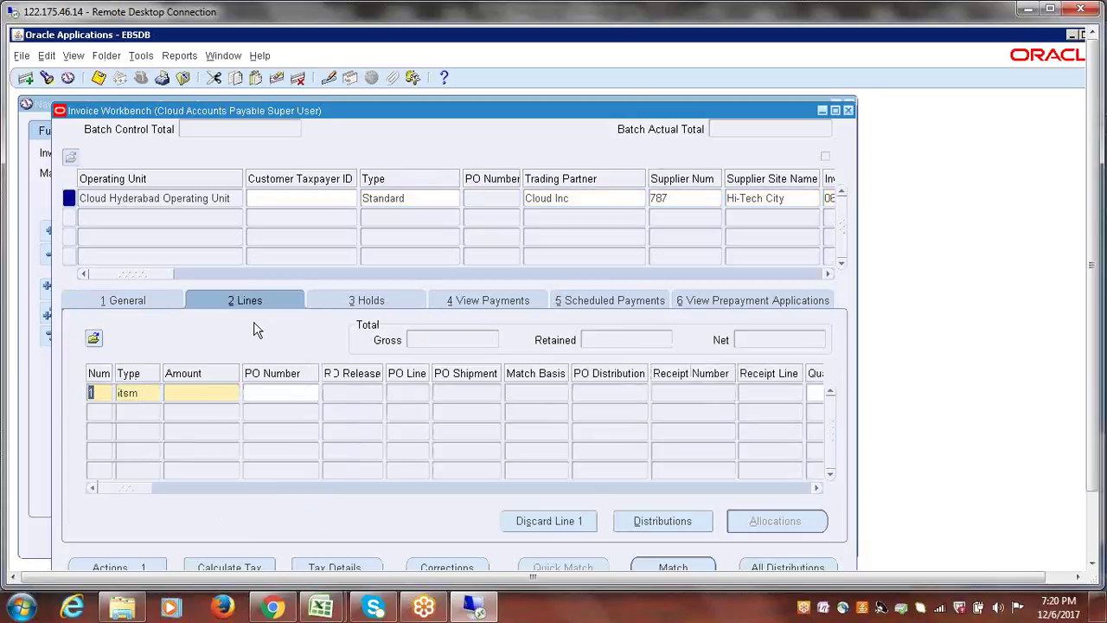
{"action": "left_click", "coordinate": [197, 392]}
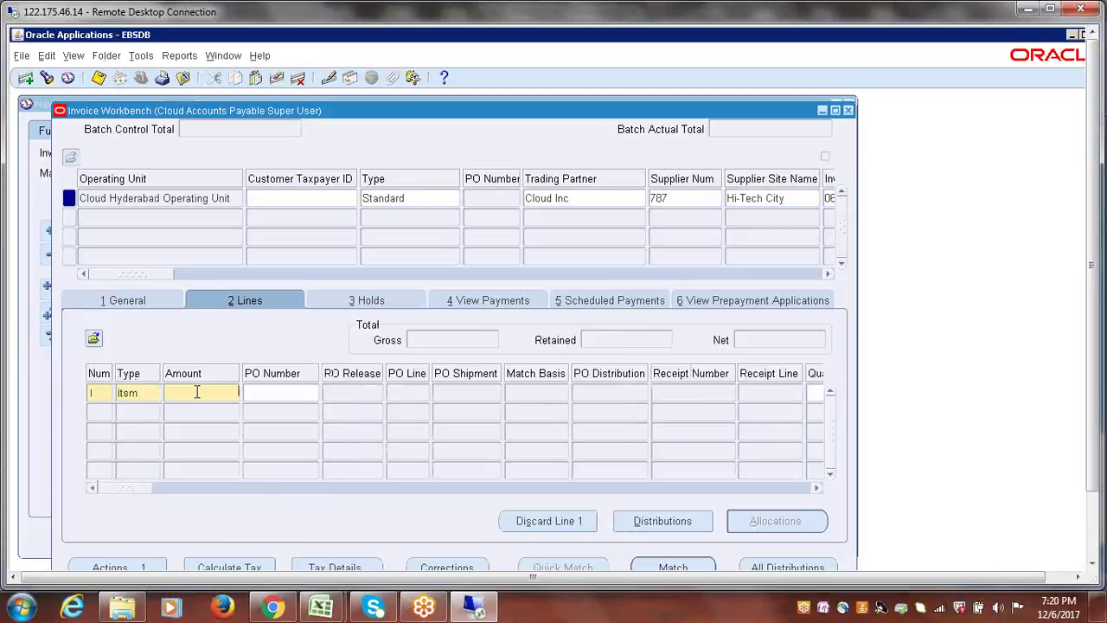
{"action": "left_click_drag", "start_coordinate": [140, 274], "coordinate": [186, 275]}
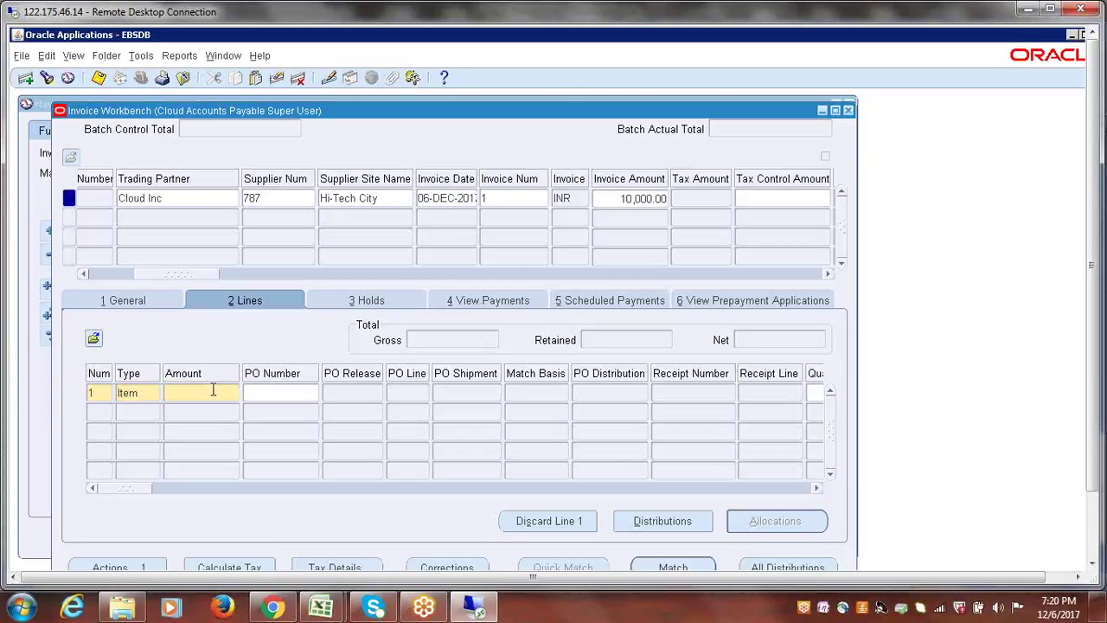
{"action": "type", "text": "10000"}
{"action": "key", "text": "Tab"}
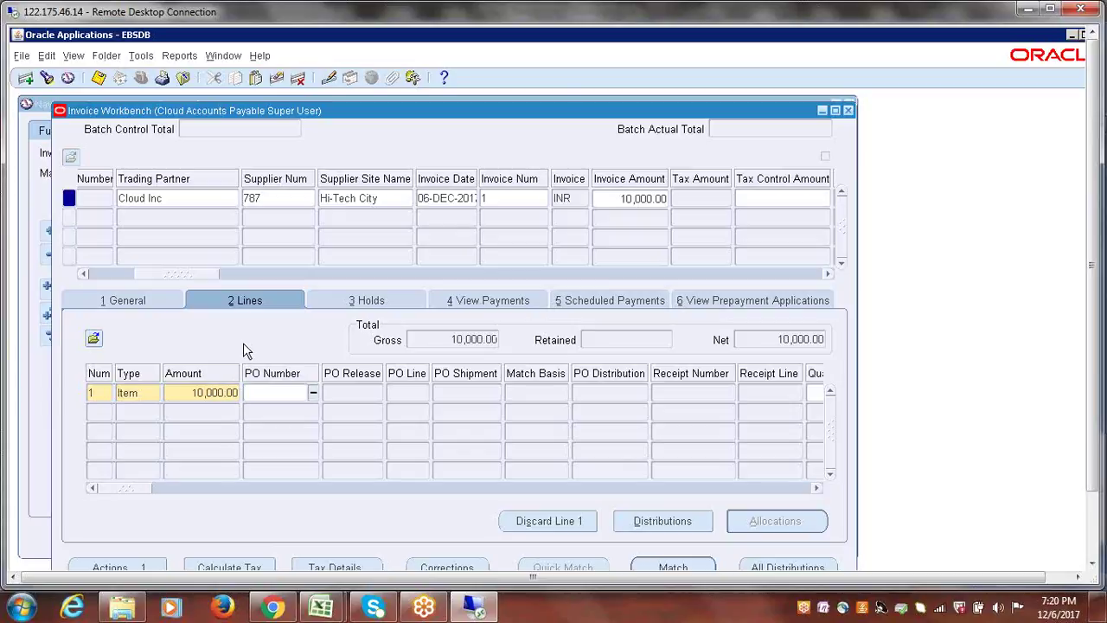
{"action": "double_click", "coordinate": [193, 391]}
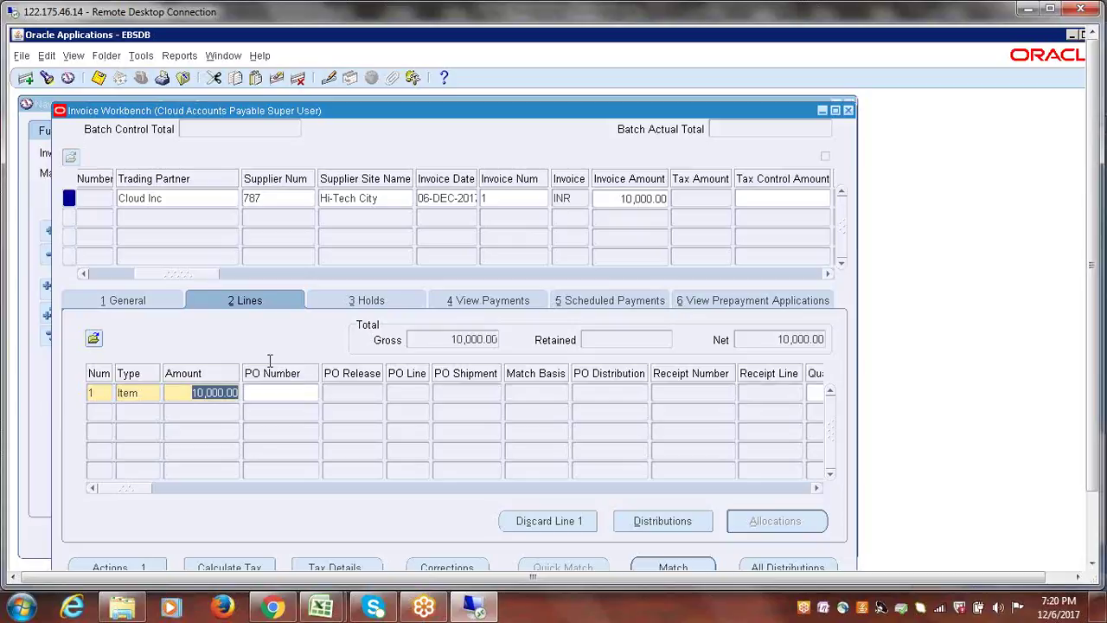
{"action": "left_click", "coordinate": [188, 392]}
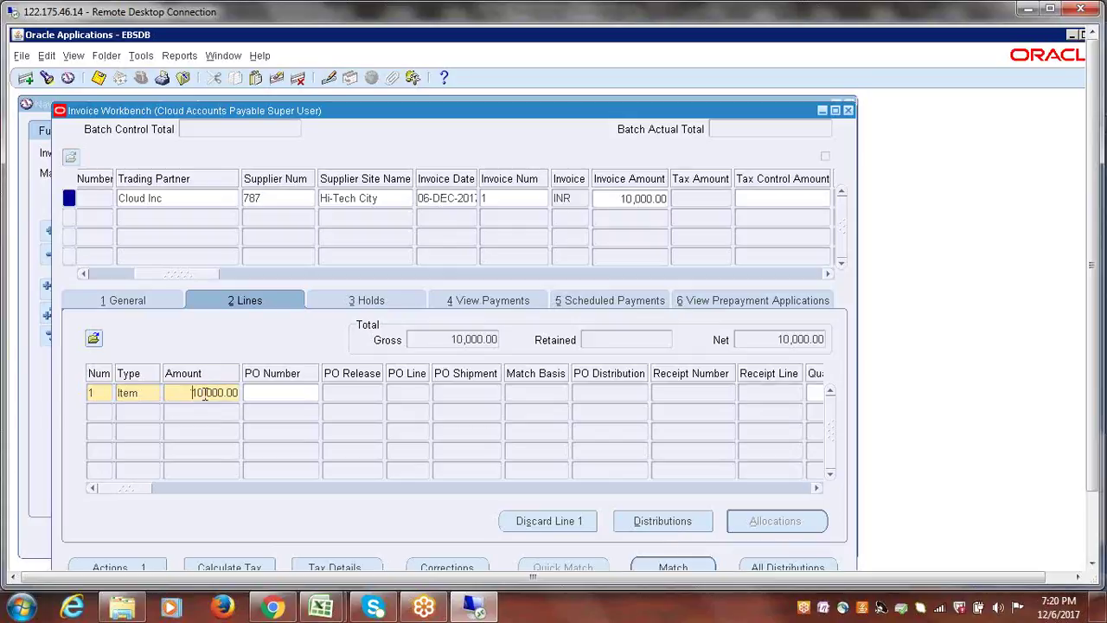
Open the distributions for invoice line 1 and set the first Item distribution's amount to 9,500
{"action": "left_click", "coordinate": [665, 523]}
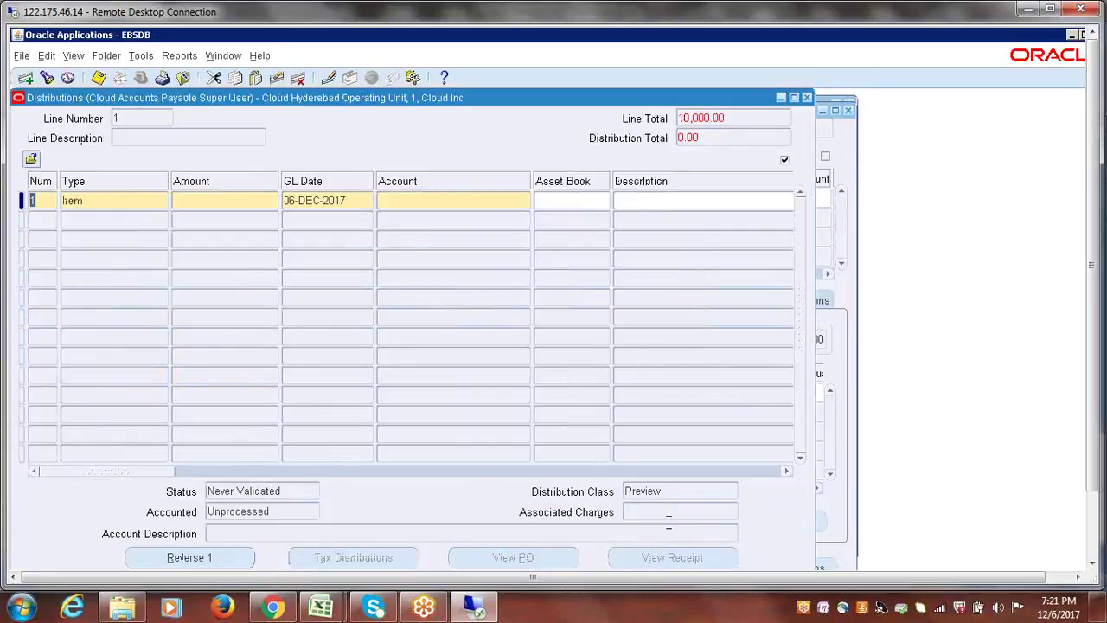
{"action": "left_click", "coordinate": [212, 197]}
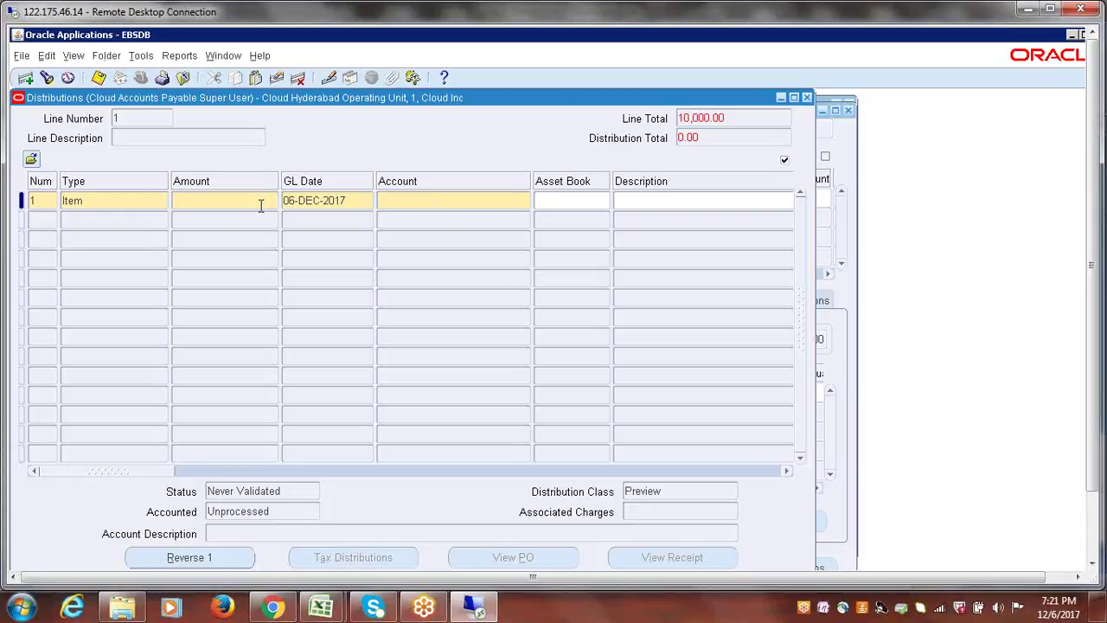
{"action": "type", "text": "9,"}
{"action": "type", "text": "500"}
{"action": "key", "text": "Tab"}
{"action": "key", "text": "Tab"}
Search the account values for "%comput%" and assign 1560 Computers & Software as the first distribution's account
{"action": "left_click", "coordinate": [526, 201]}
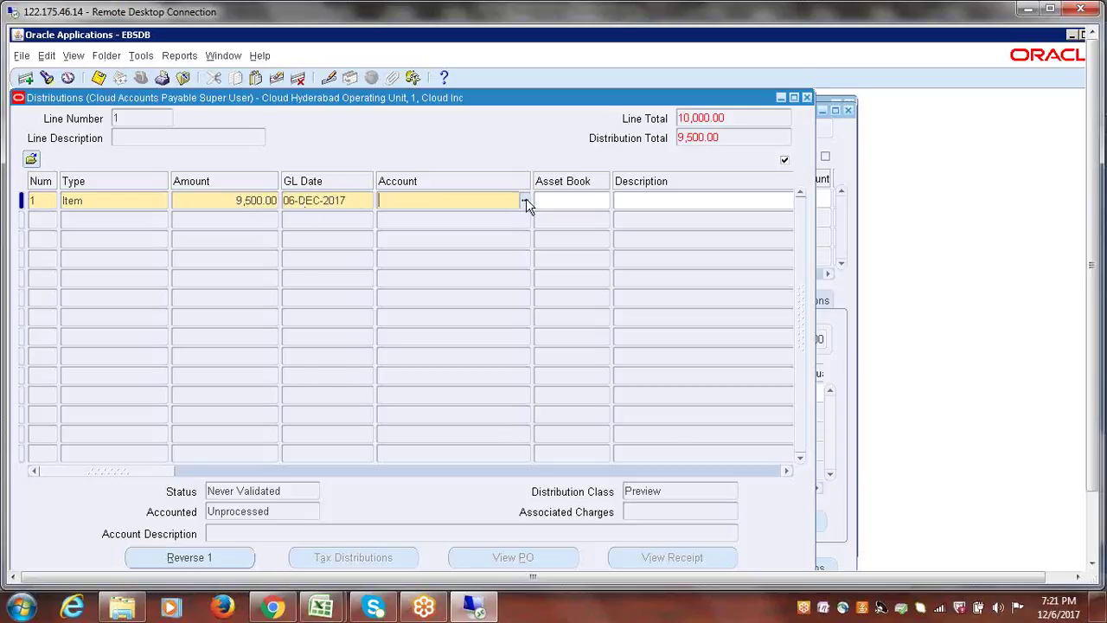
{"action": "left_click", "coordinate": [377, 311]}
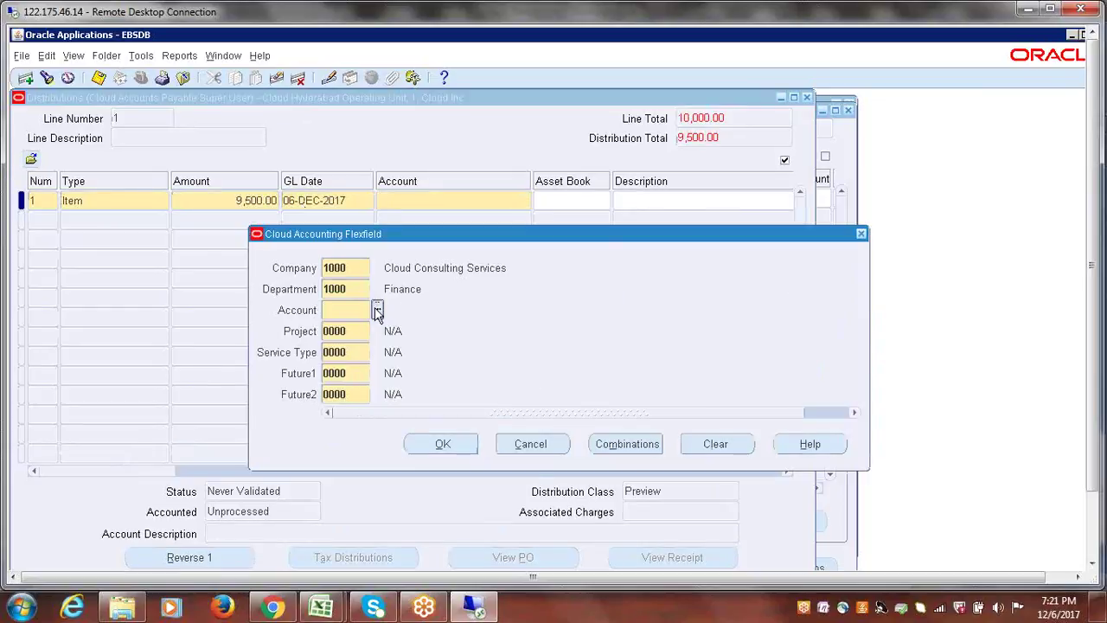
{"action": "type", "text": "comp"}
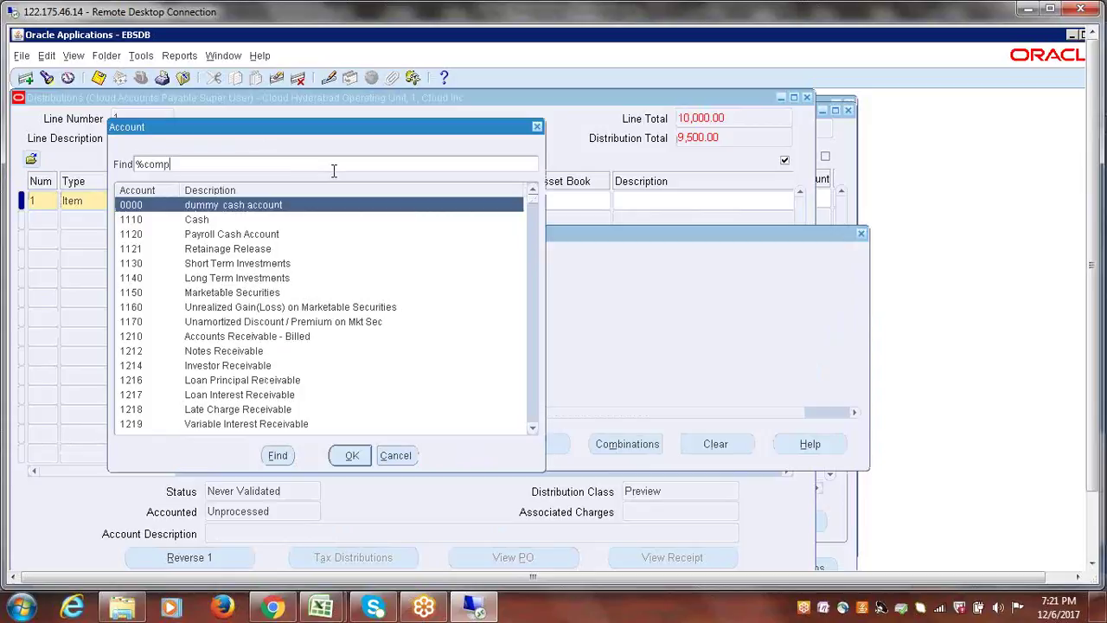
{"action": "type", "text": "ut%"}
{"action": "key", "text": "Return"}
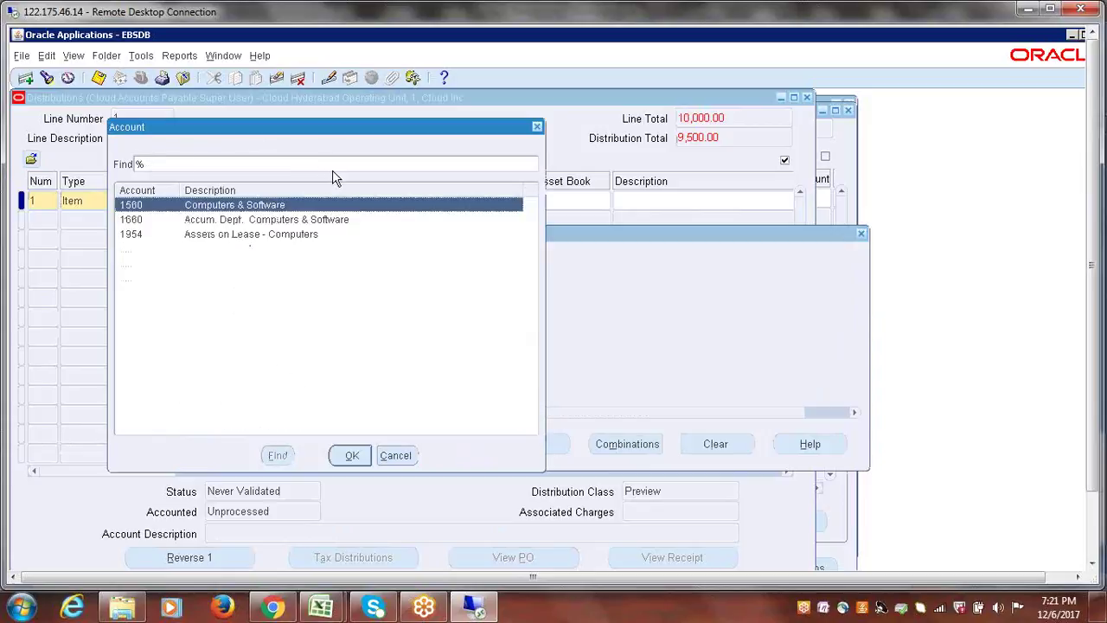
{"action": "key", "text": "Return"}
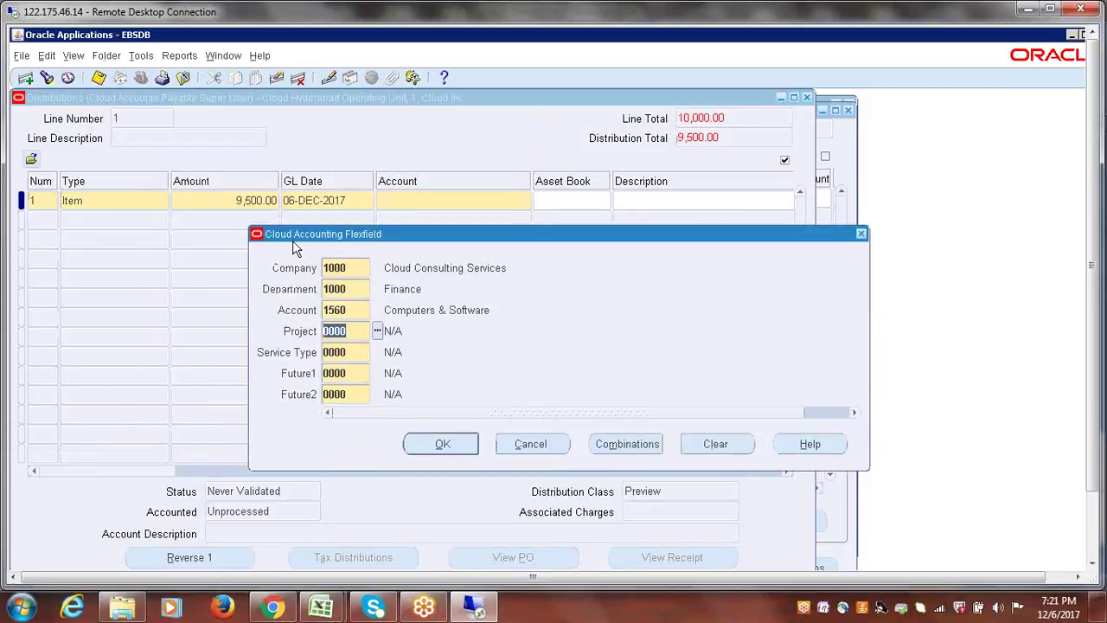
{"action": "left_click", "coordinate": [439, 442]}
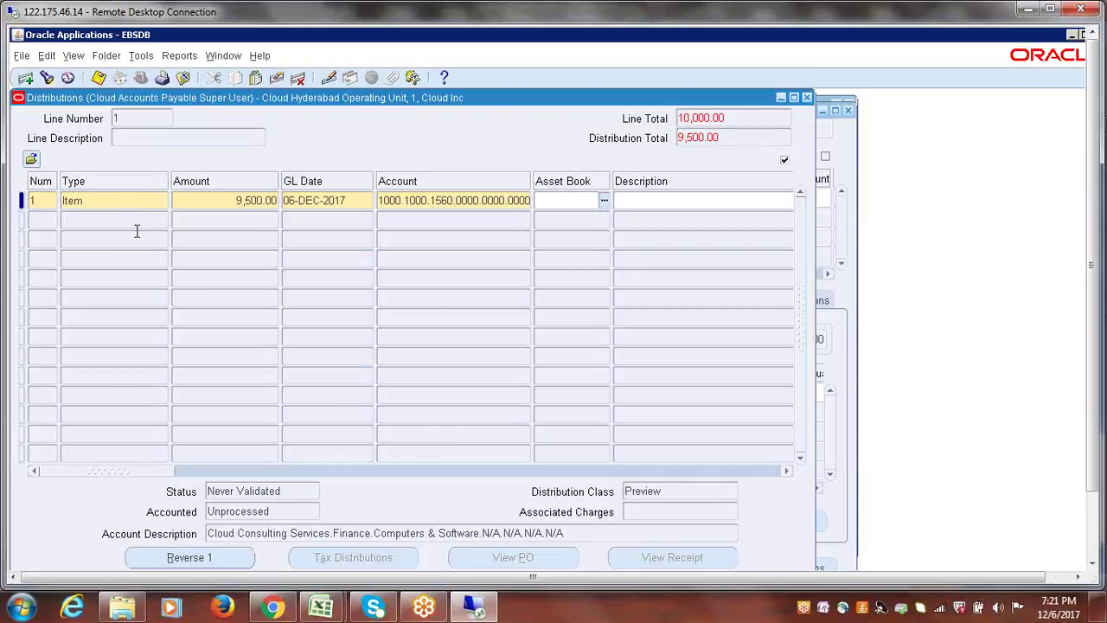
Add a second Item distribution with an amount of 500 and open its accounting flexfield
{"action": "left_click", "coordinate": [135, 230]}
{"action": "left_click", "coordinate": [125, 219]}
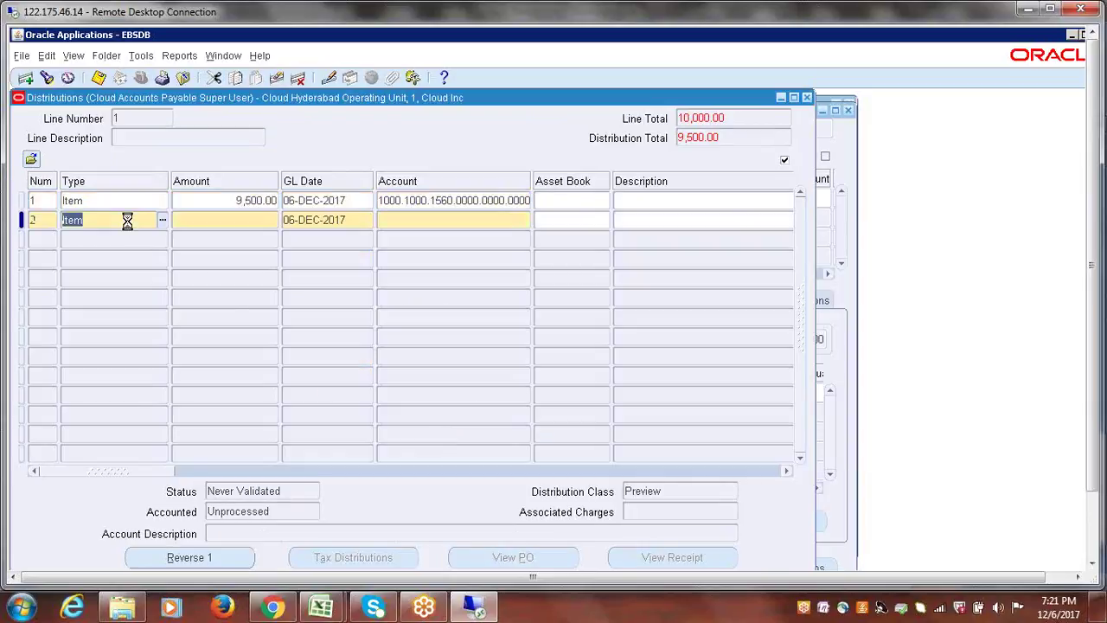
{"action": "left_click", "coordinate": [228, 218]}
{"action": "type", "text": "5000"}
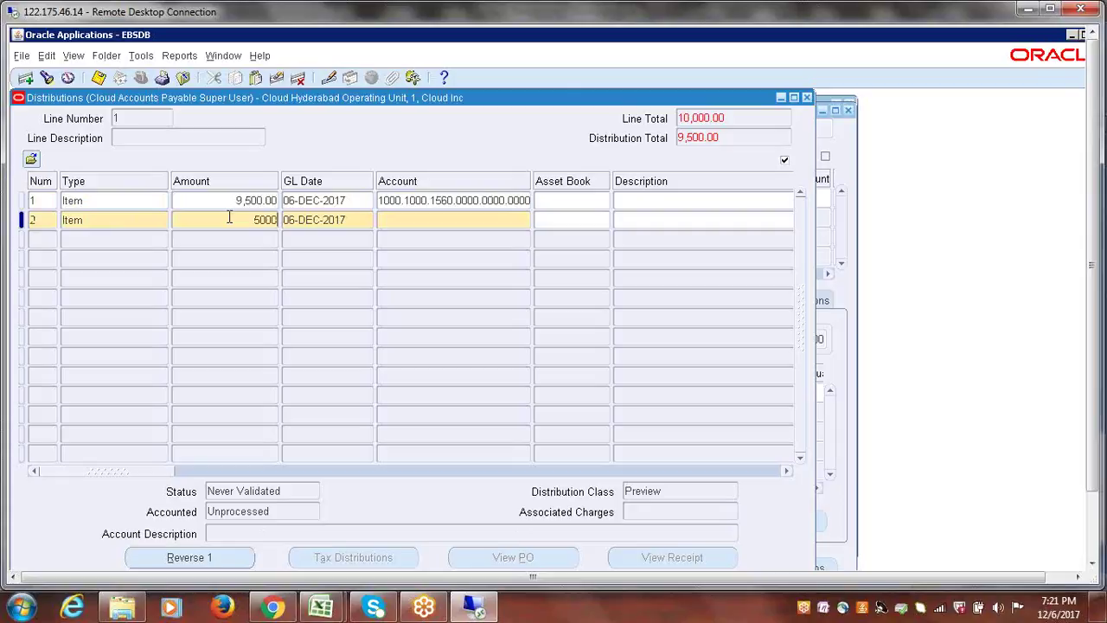
{"action": "key", "text": "BackSpace"}
{"action": "key", "text": "Tab"}
{"action": "key", "text": "Tab"}
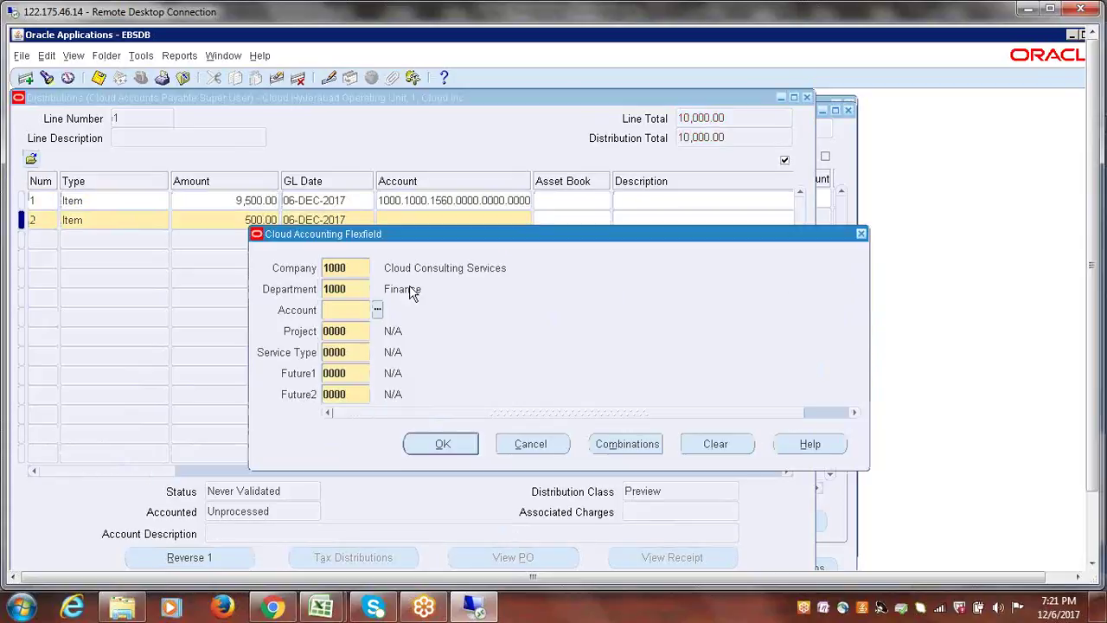
Search the account values for "%freight" and assign 7220 Freight as the second distribution's account
{"action": "left_click", "coordinate": [381, 311]}
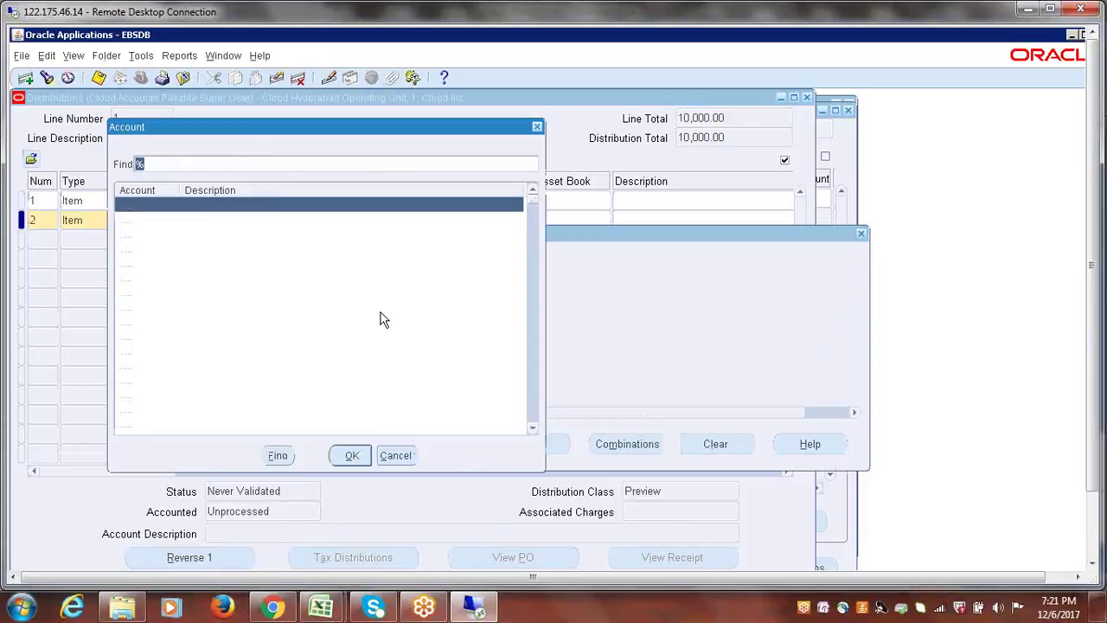
{"action": "left_click", "coordinate": [298, 167]}
{"action": "type", "text": "fre"}
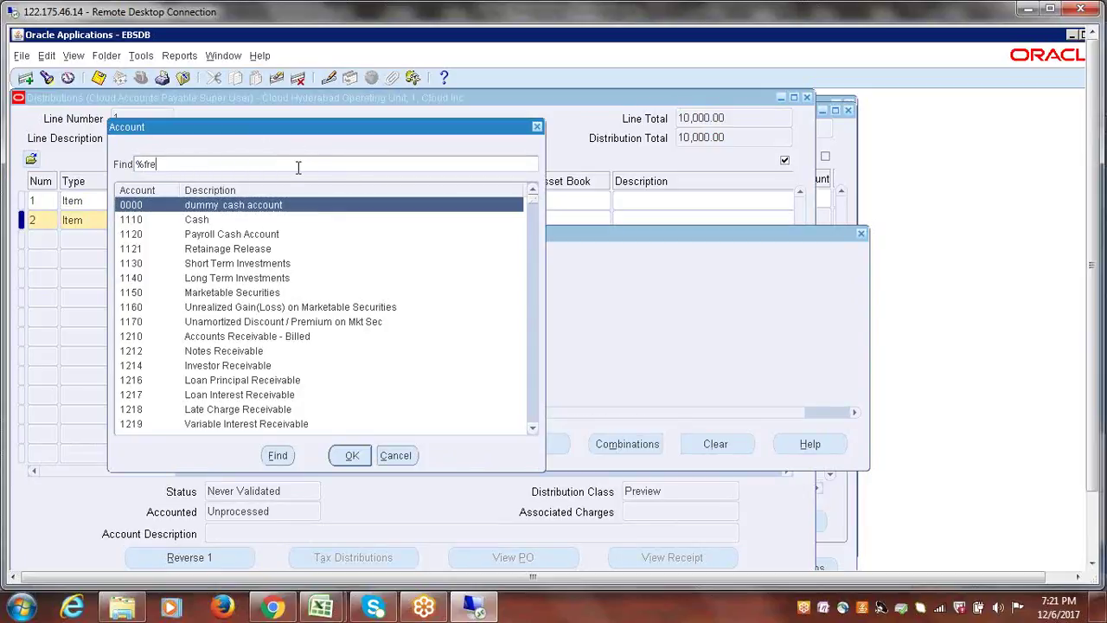
{"action": "type", "text": "ight"}
{"action": "key", "text": "Return"}
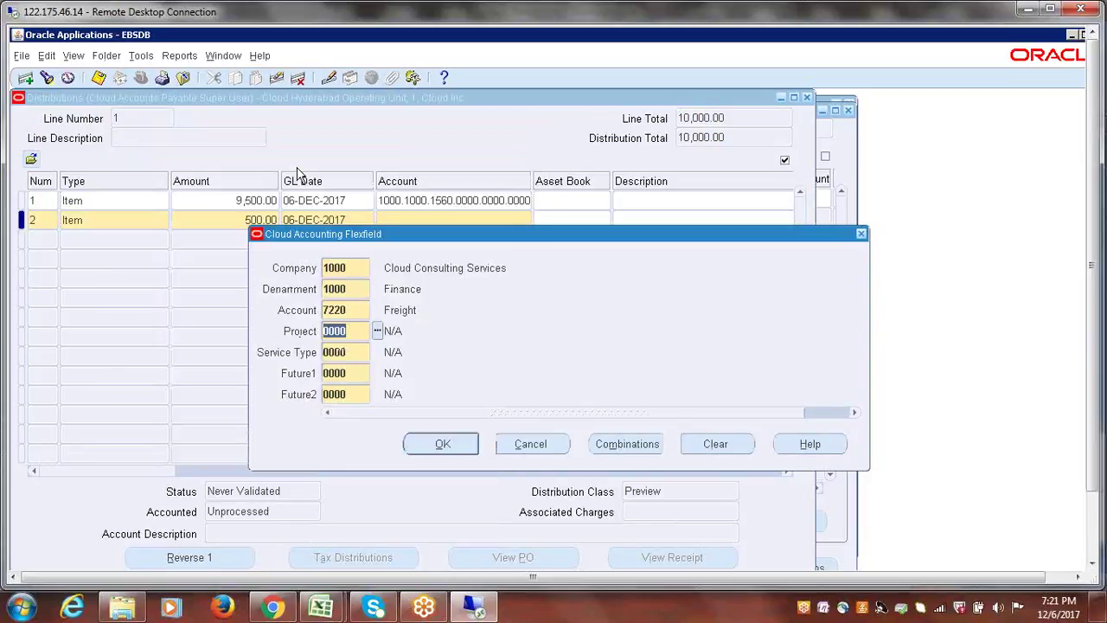
{"action": "left_click", "coordinate": [443, 446]}
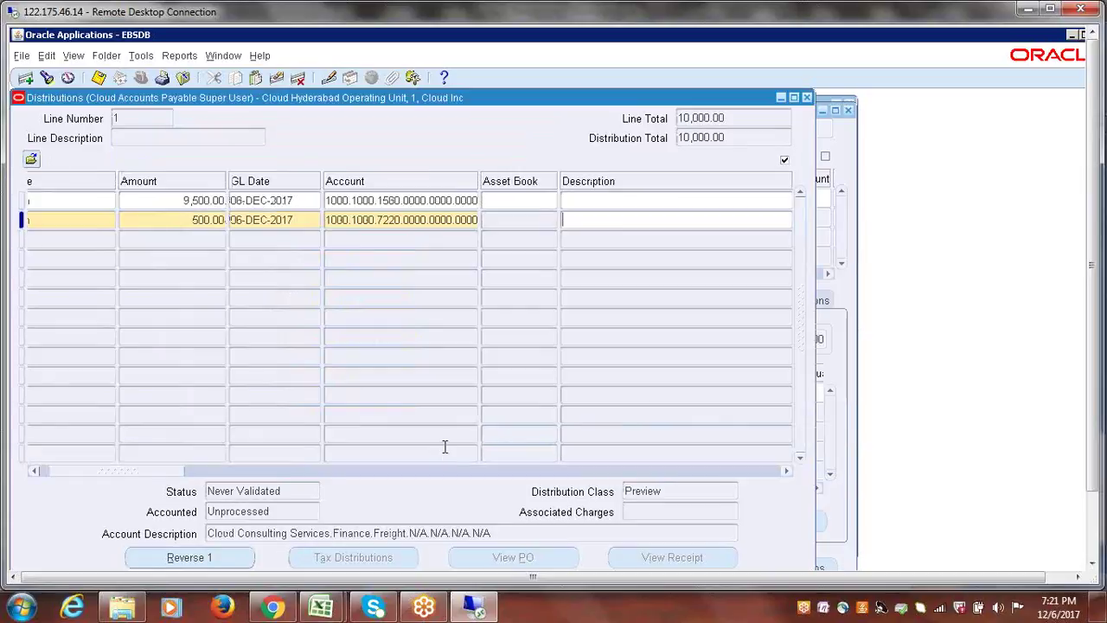
Save the two distributions and close the Distributions window to return to the invoice
{"action": "left_click", "coordinate": [173, 200]}
{"action": "left_click", "coordinate": [179, 225]}
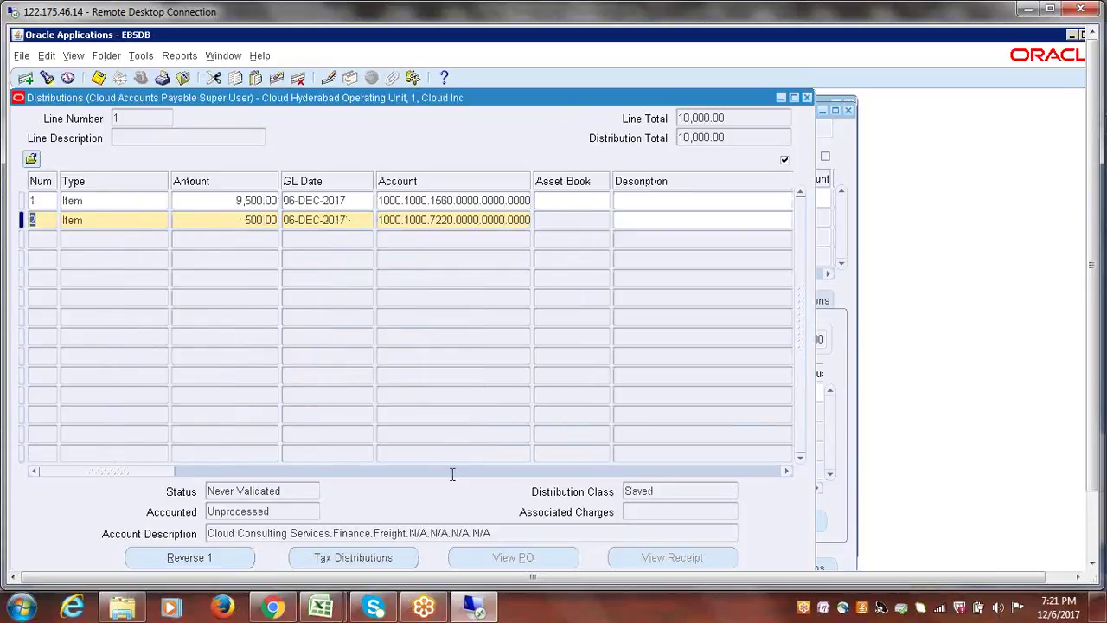
{"action": "left_click", "coordinate": [809, 98]}
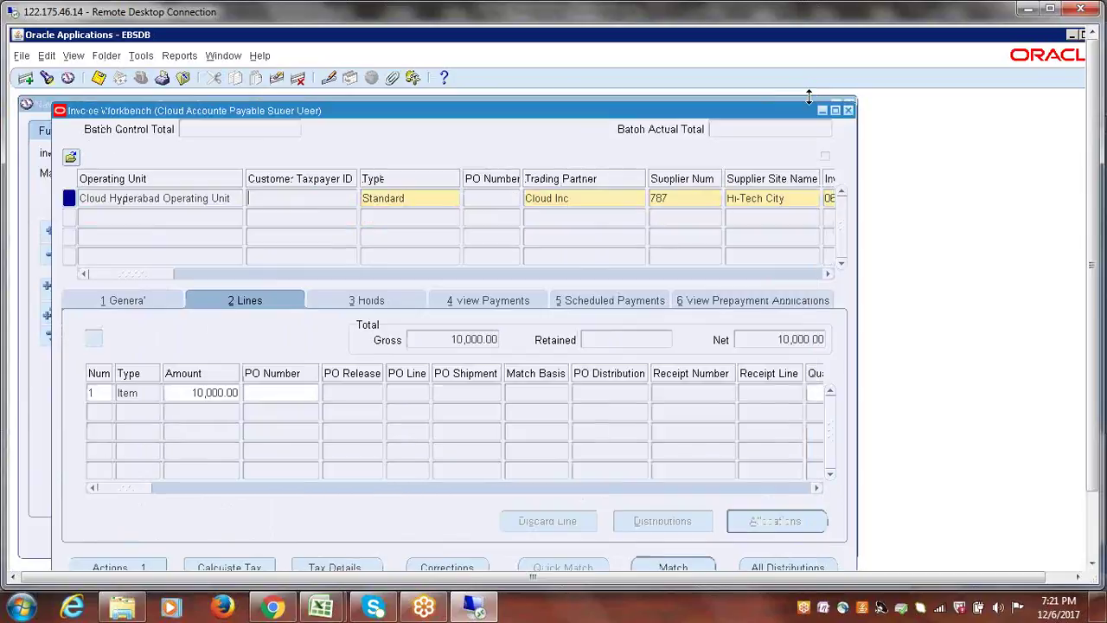